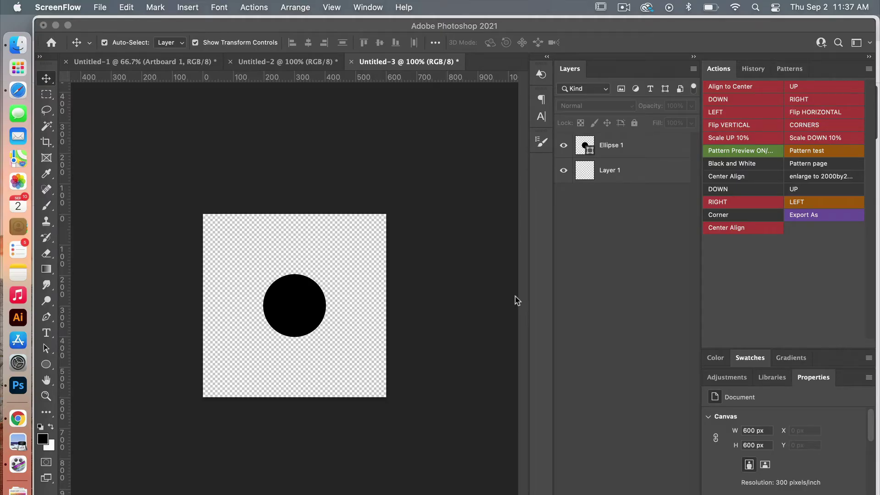
Select the Ellipse 1 layer and drag the black circle up-left to about 124, 142 px.
click(318, 295)
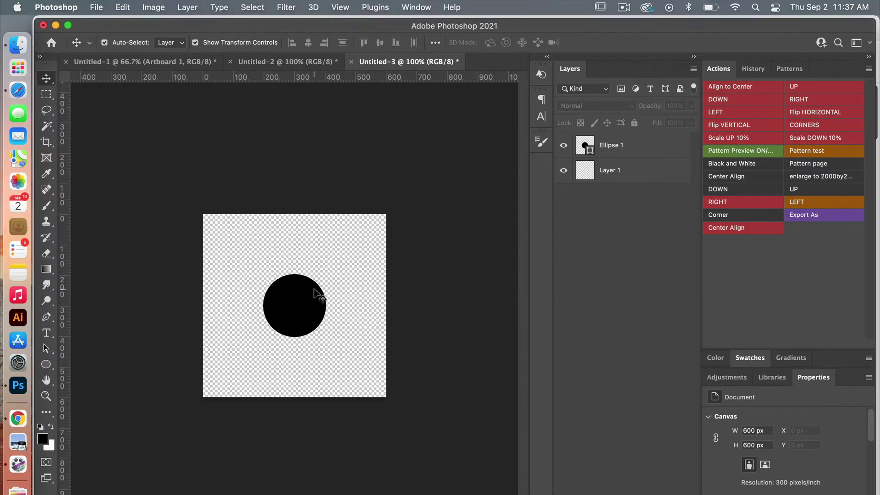
click(306, 302)
drag(303, 297, 280, 276)
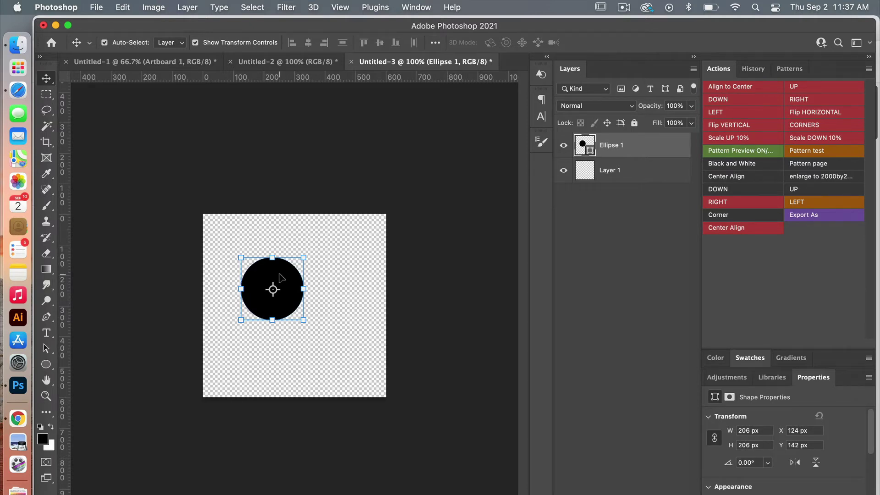
Drag the circle around with smart guides and drop it near the top-left at 78, 94 px.
mouse_move(281, 278)
mouse_down()
mouse_move(307, 307)
mouse_move(300, 297)
mouse_up()
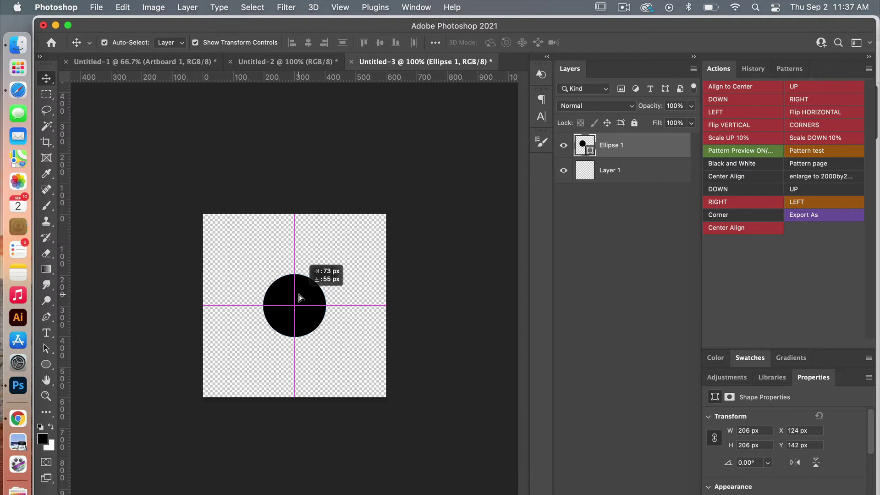
drag(299, 295, 270, 265)
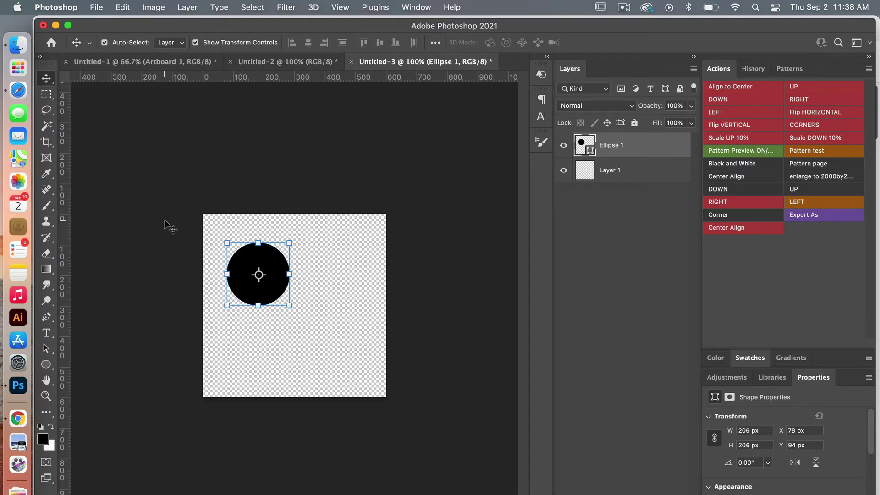
Select the whole canvas, align the circle to horizontal and vertical centres, then deselect.
key(m)
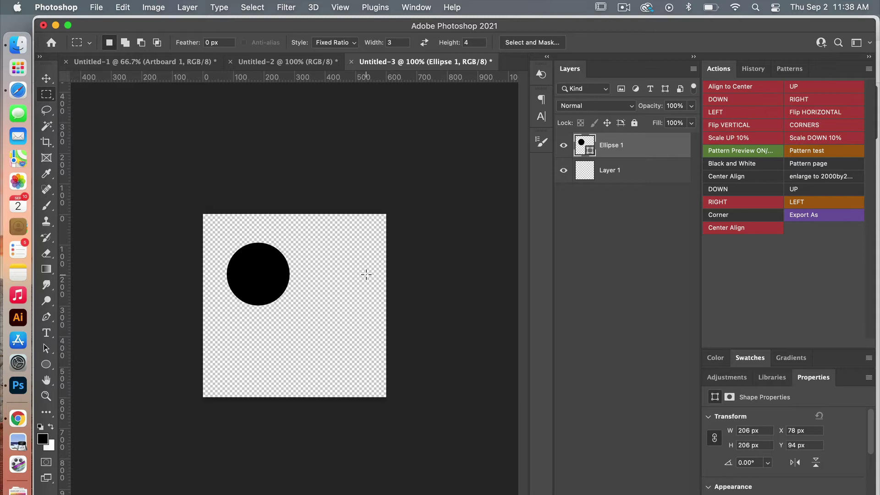
key(super+a)
key(v)
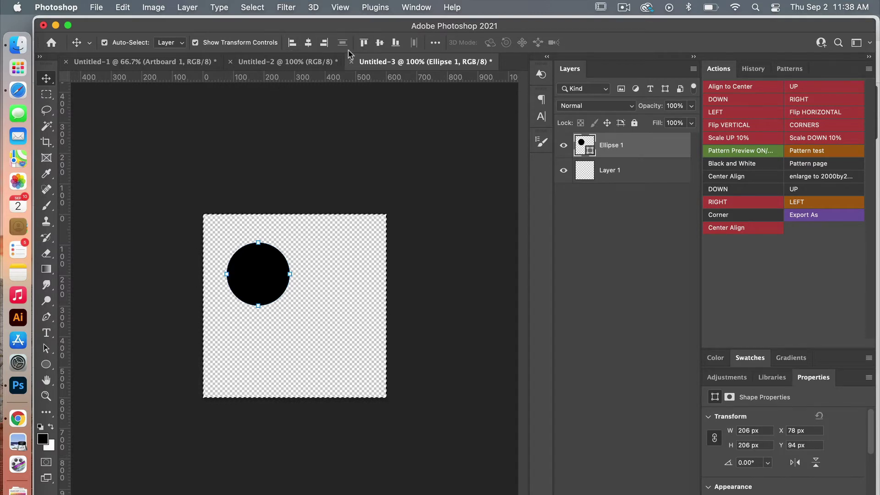
click(309, 44)
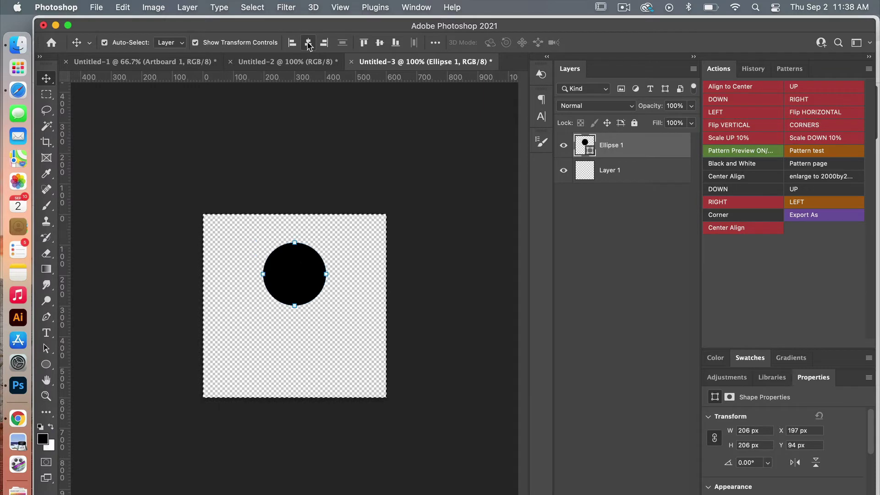
click(380, 43)
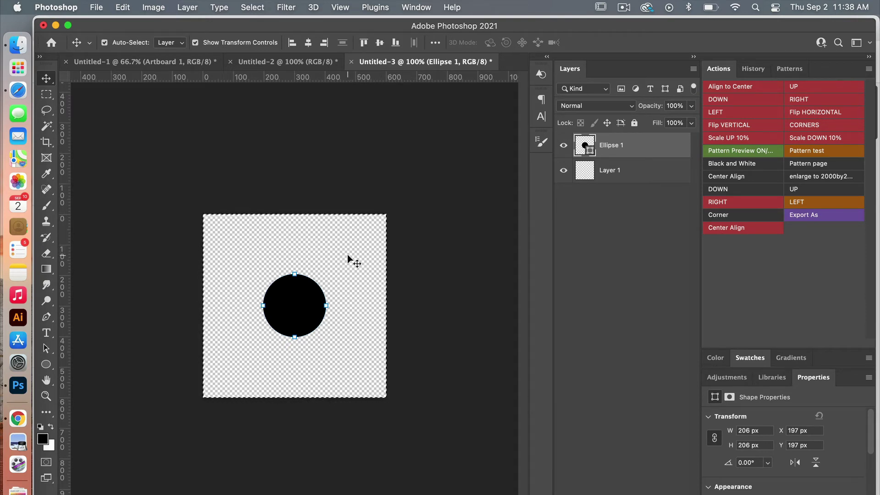
key(super+d)
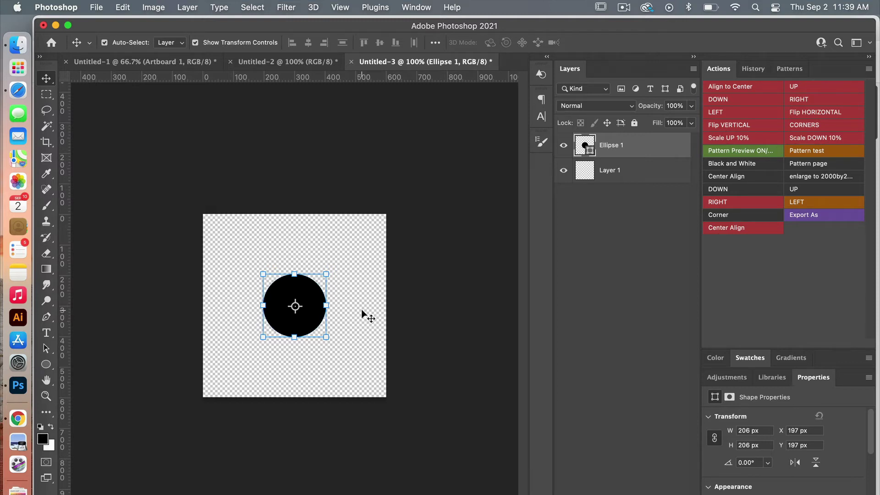
Displace the circle, run the Center Align button to recentre it at 197 px, then drag it up-left again.
drag(314, 294, 272, 263)
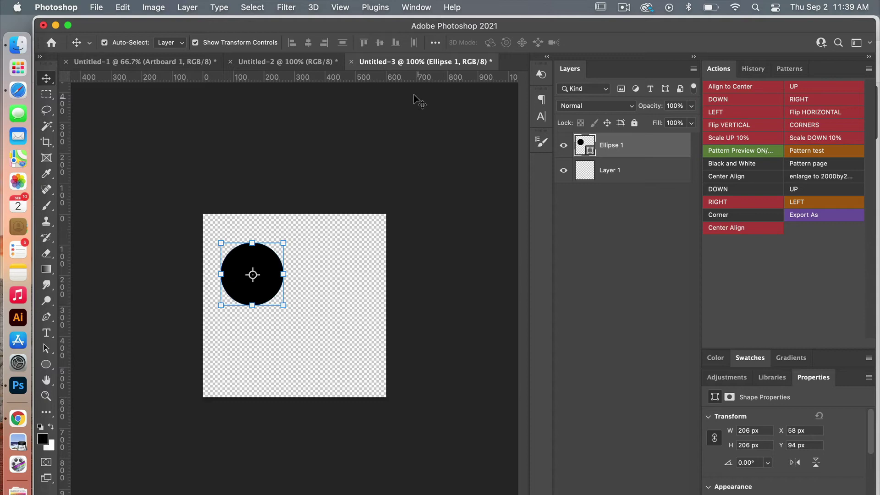
click(425, 10)
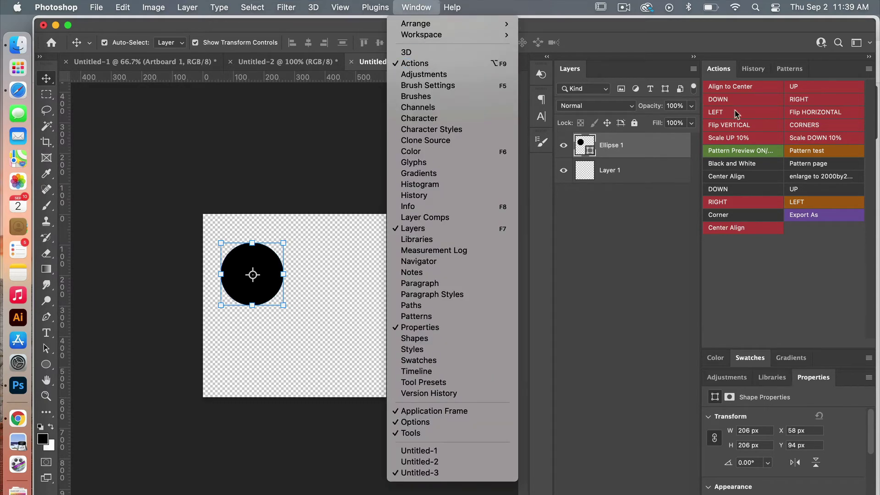
click(737, 56)
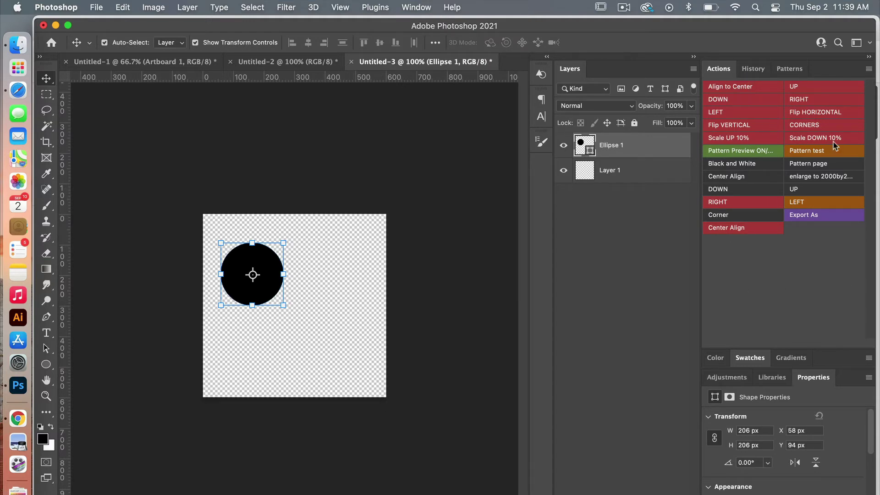
click(755, 231)
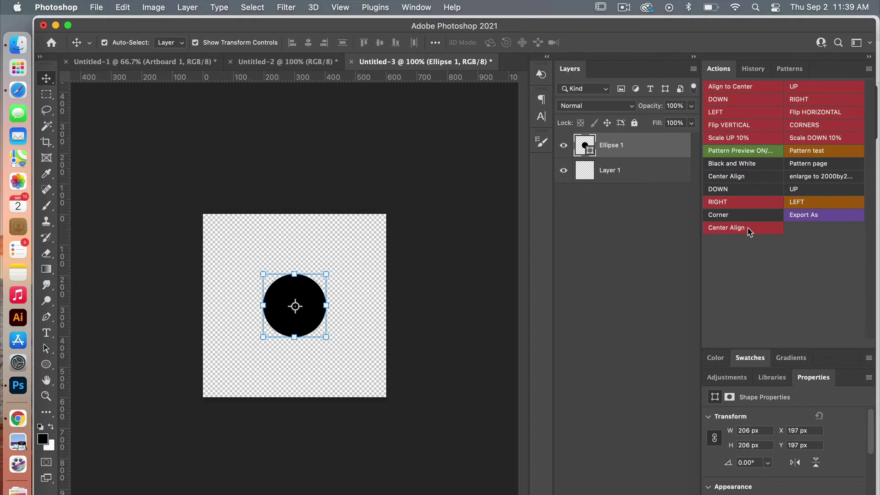
drag(307, 292, 279, 258)
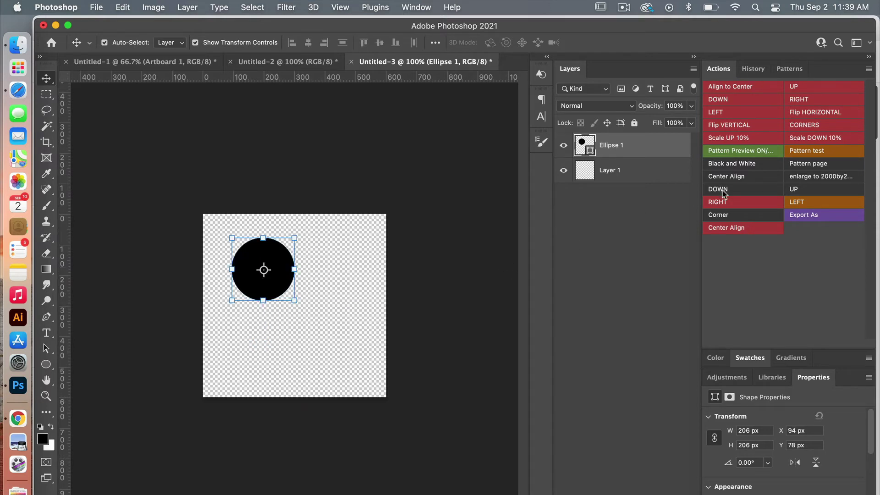
Turn off Button Mode so the Actions panel lists the Pattern Actions set.
click(870, 71)
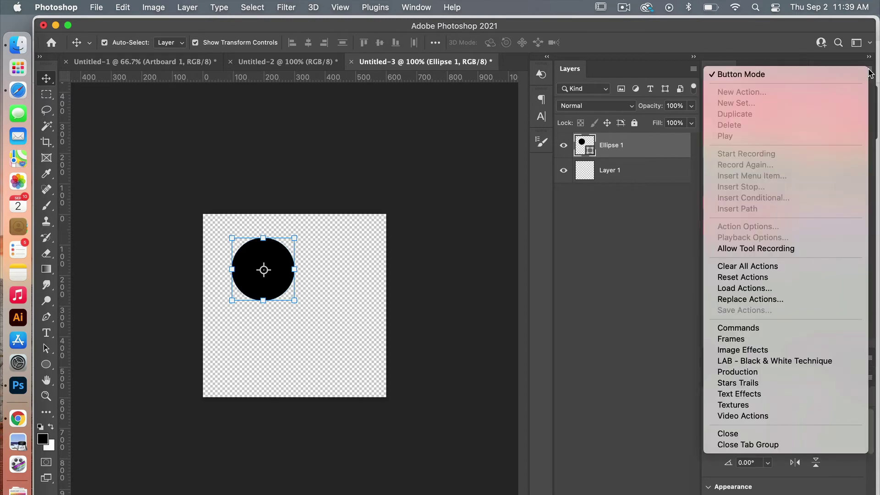
click(773, 75)
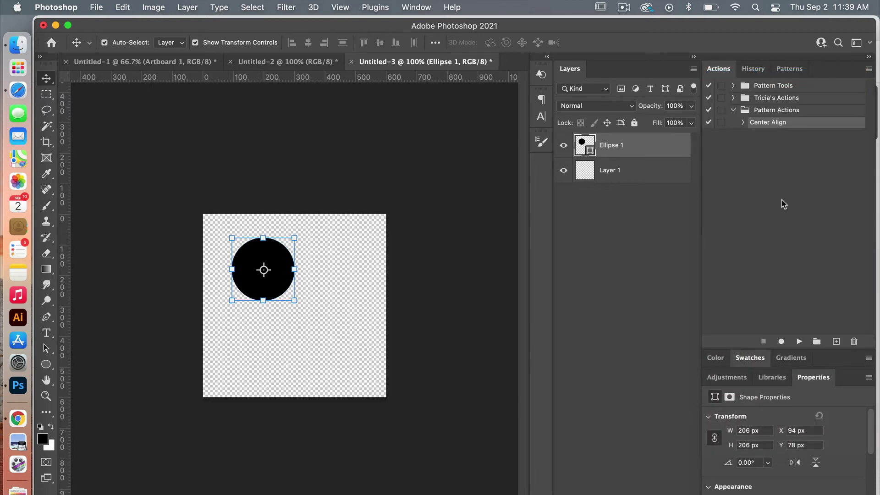
click(810, 113)
click(767, 168)
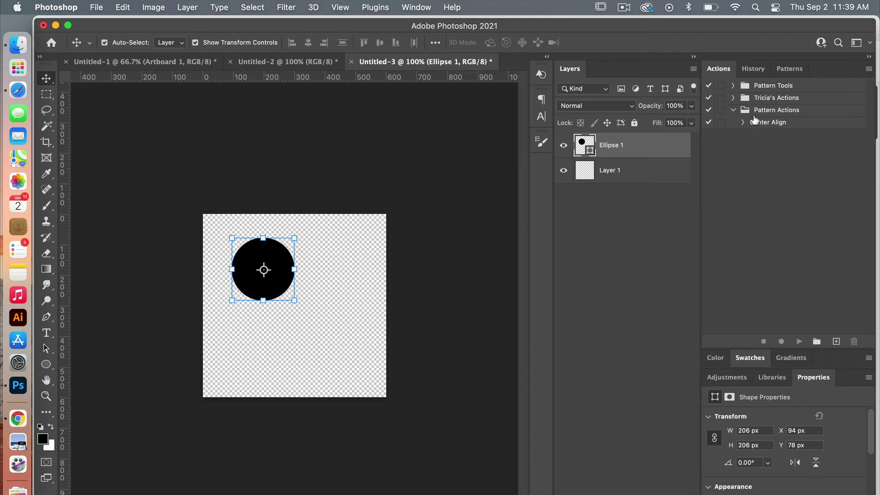
Delete the Center Align action from Pattern Actions and confirm.
click(791, 125)
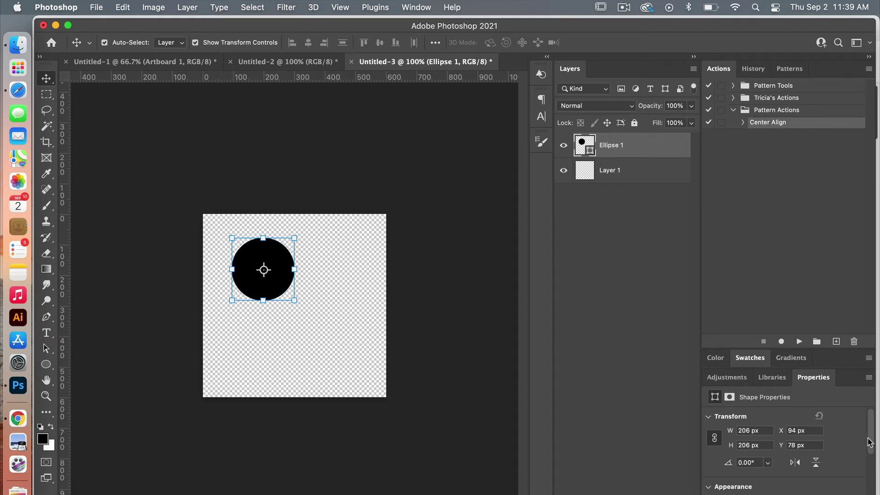
click(854, 342)
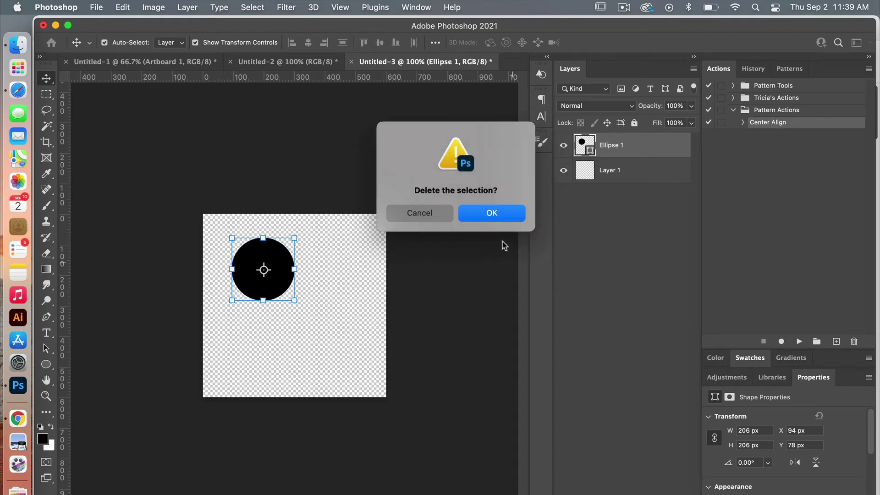
click(504, 216)
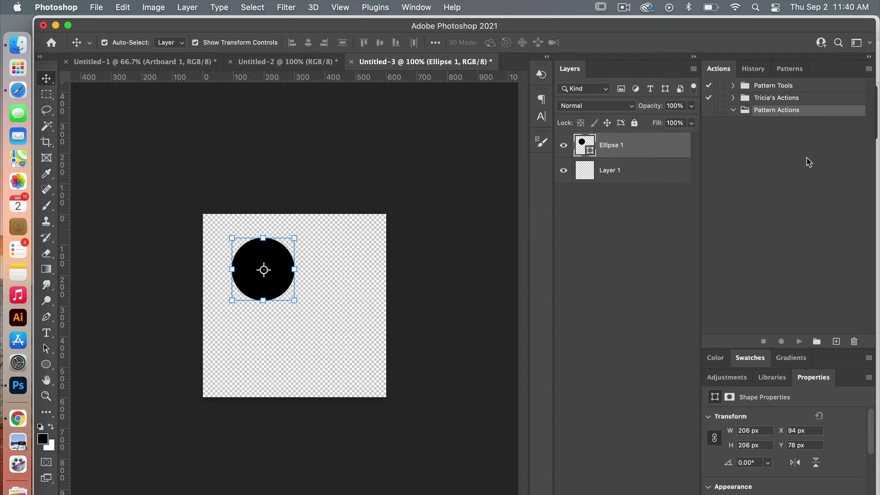
Create a new action named Center Align with Red colour and begin recording.
click(837, 342)
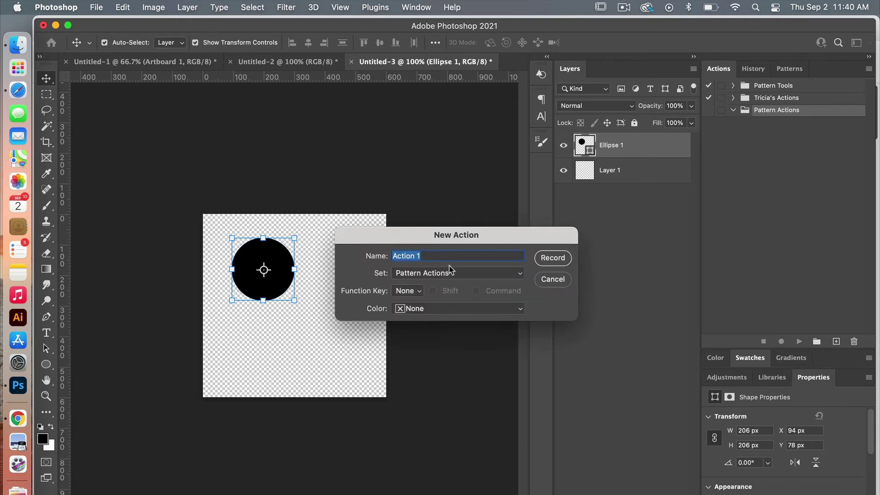
text(Center Al)
text(ign)
click(451, 308)
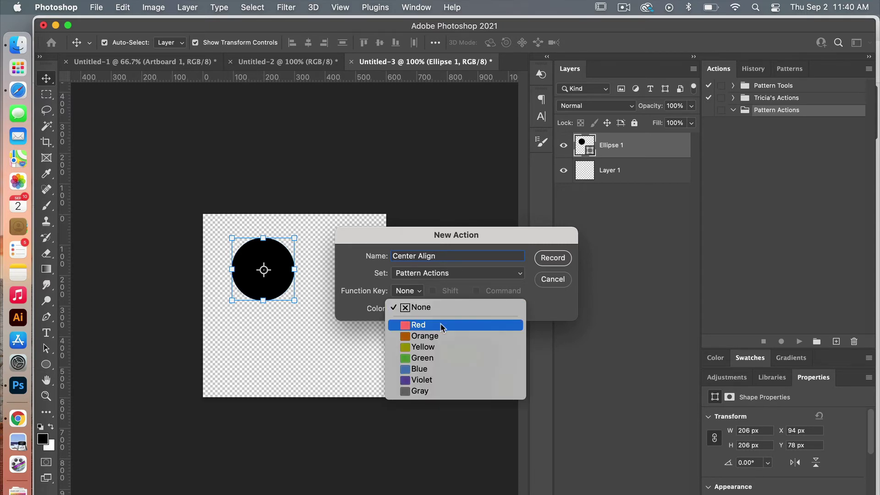
click(443, 326)
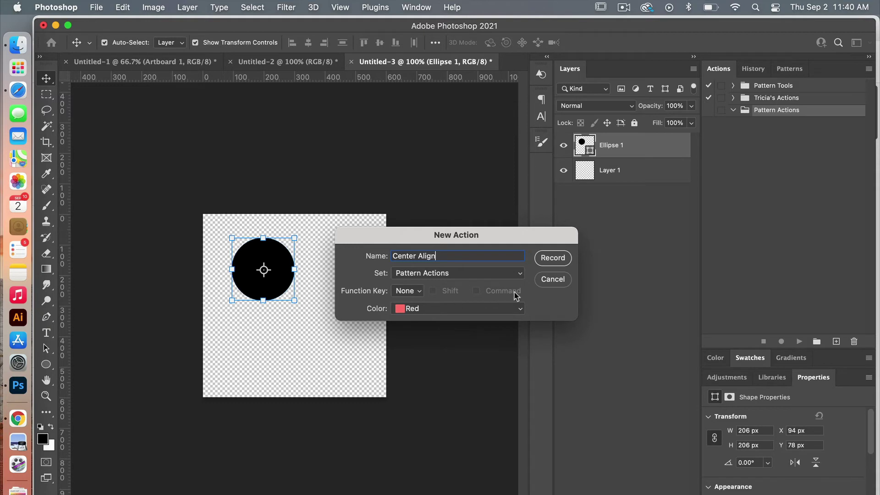
click(565, 257)
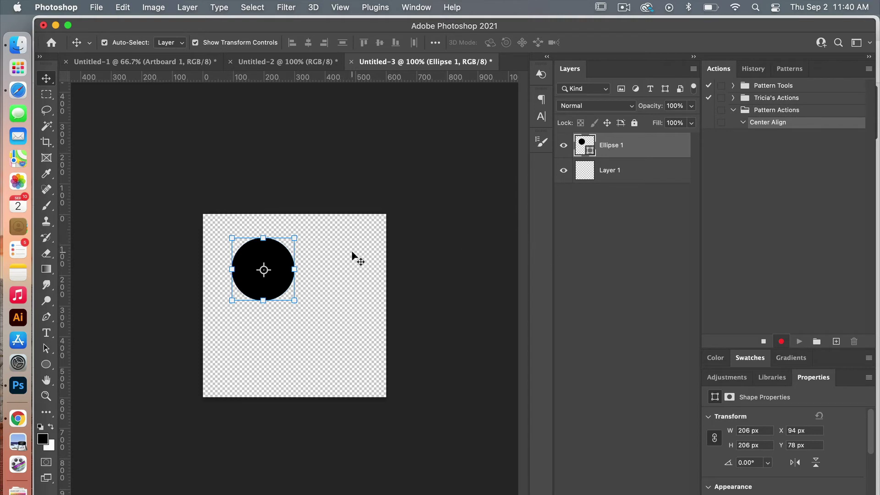
Record select-all, horizontal and vertical centre alignment and deselect into the action, then stop recording.
key(m)
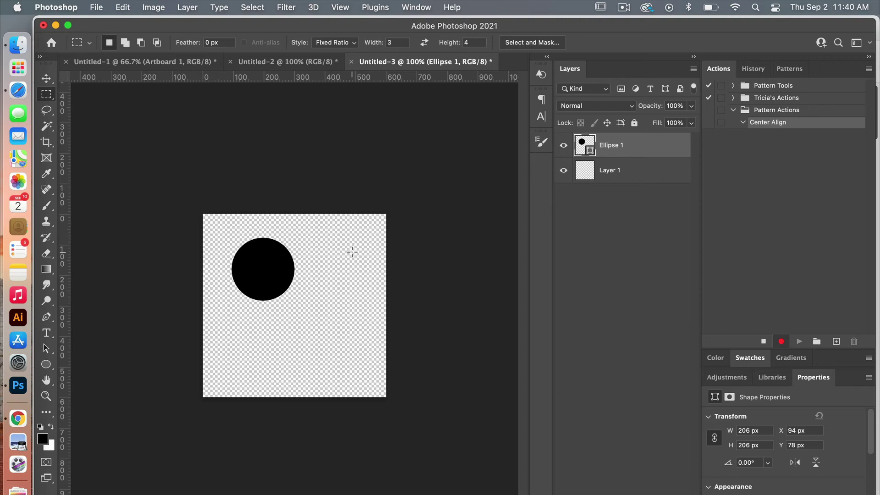
key(super+a)
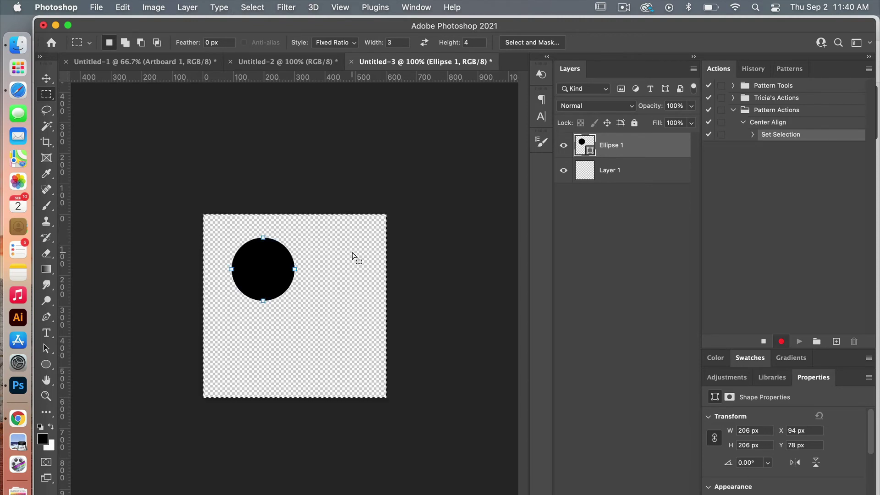
key(v)
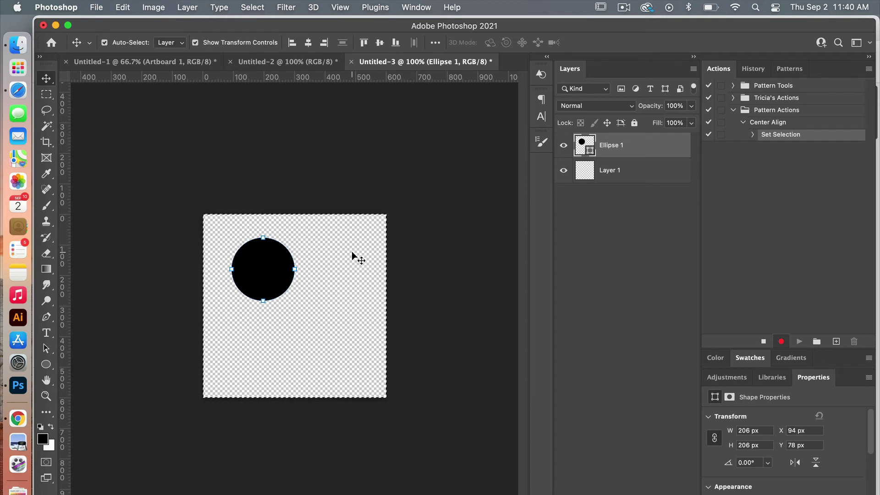
click(309, 43)
click(379, 42)
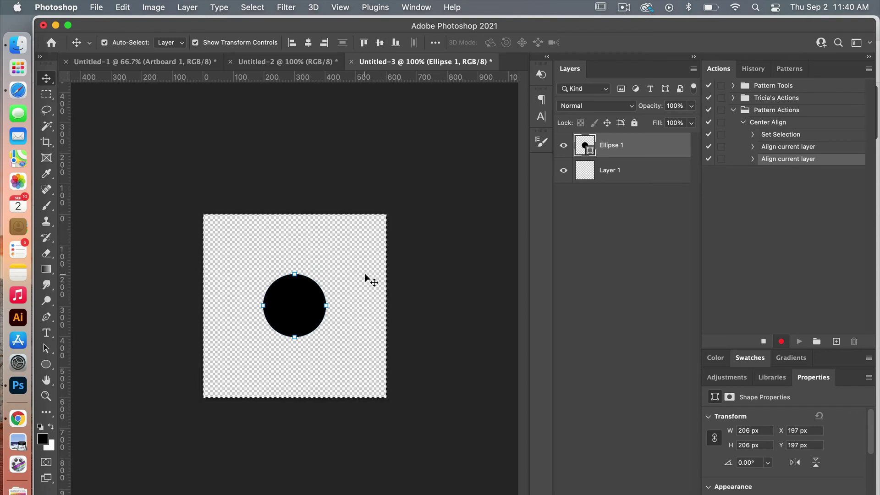
key(super+d)
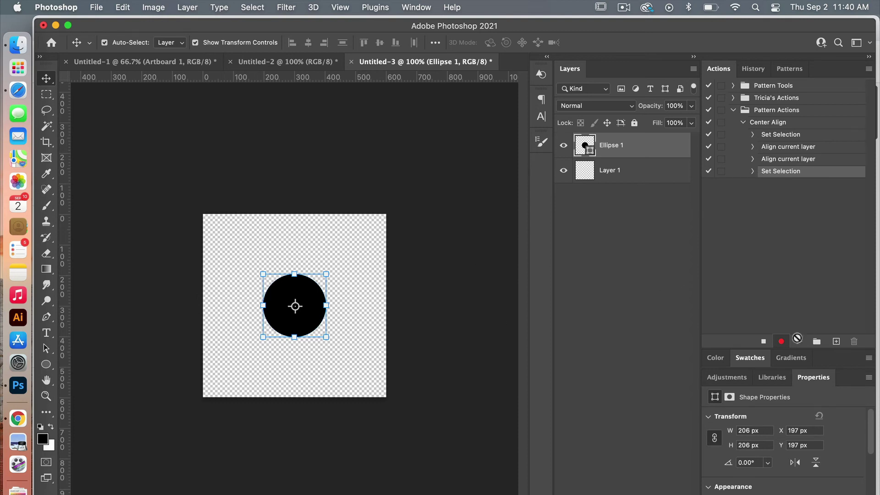
click(764, 342)
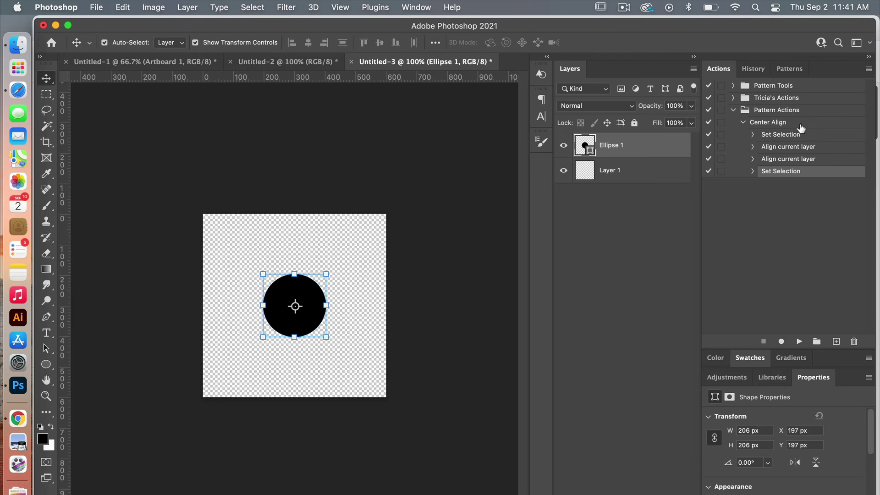
Displace the circle, play Center Align to recentre it at 197 px, then drag it up-right again.
click(753, 137)
click(753, 137)
click(803, 127)
drag(310, 294, 333, 257)
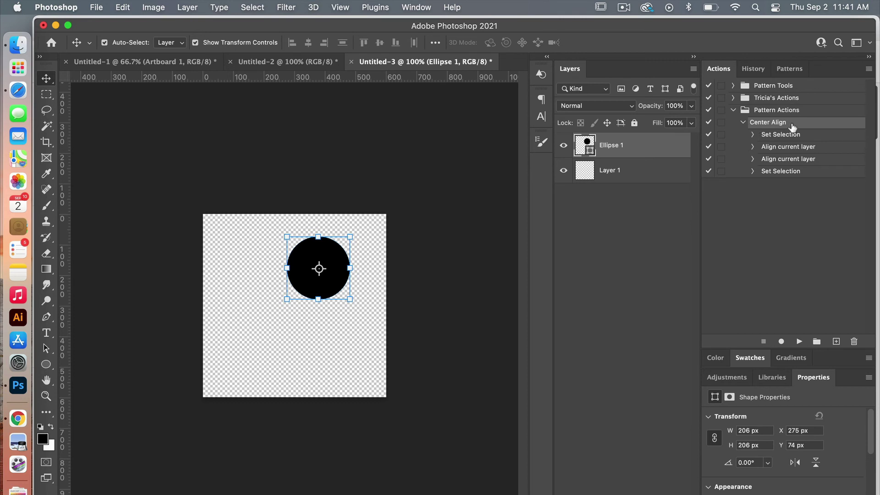
click(799, 342)
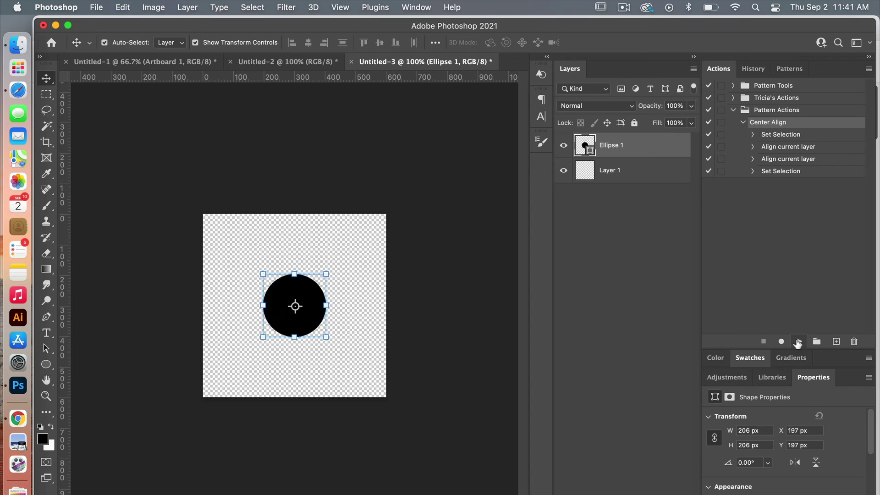
drag(316, 300, 386, 229)
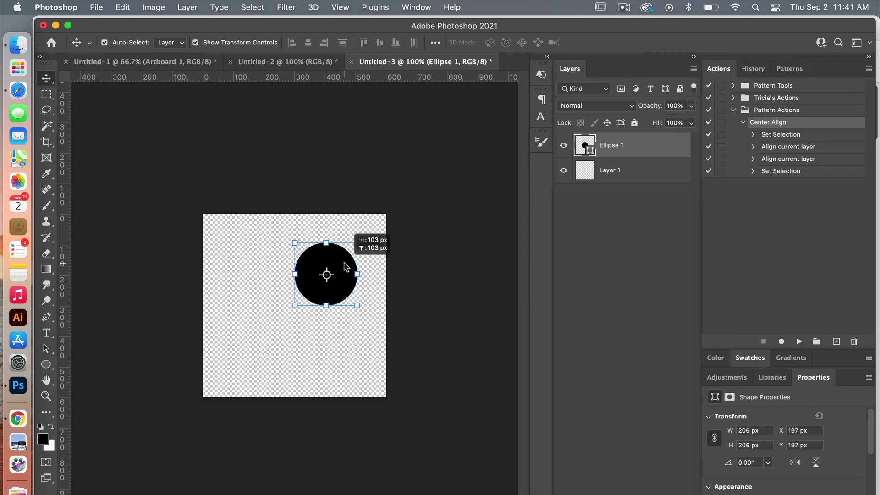
Switch the Actions panel to Button Mode and run the red Center Align button to recentre the circle.
click(869, 69)
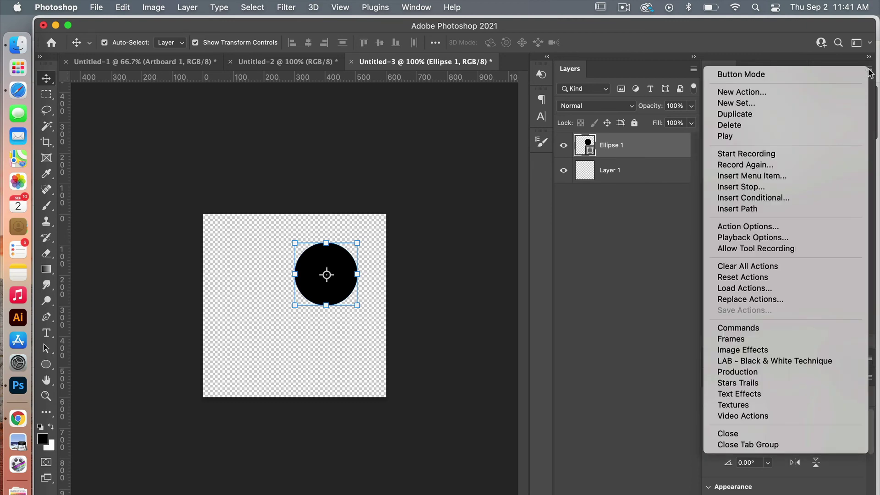
click(791, 76)
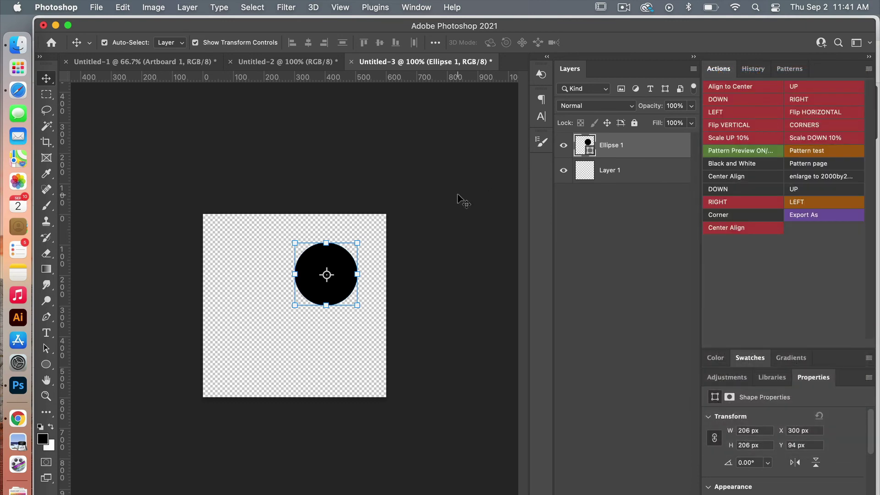
click(748, 234)
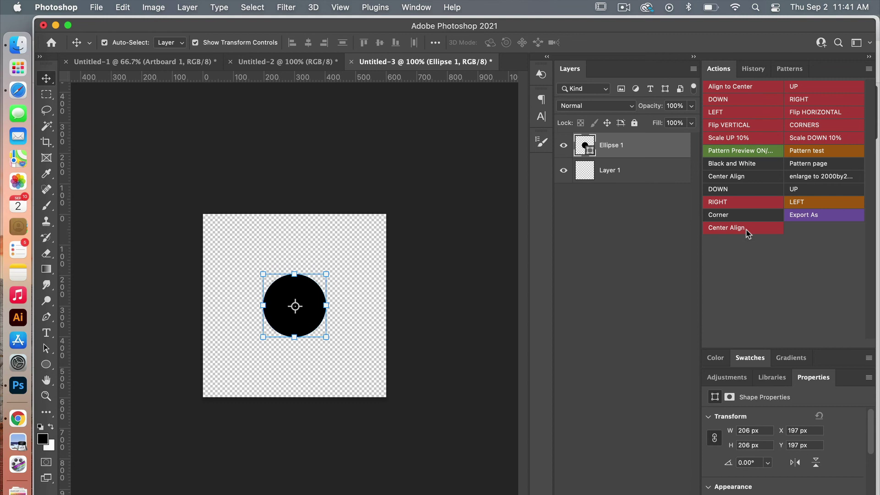